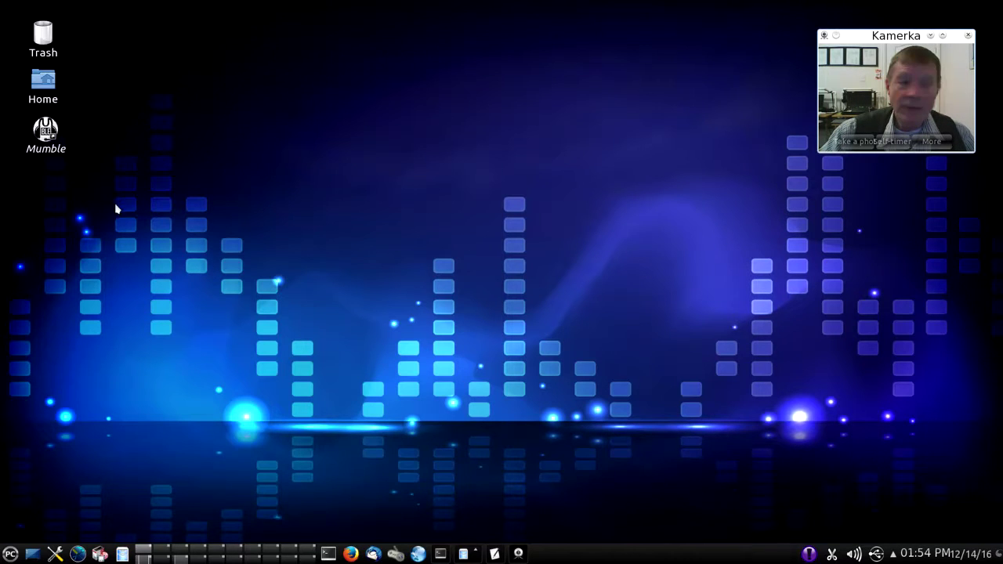
# Launch Mumble and place the Audio Tuning Wizard beside the main Mumble window
pyautogui.click(56, 142)
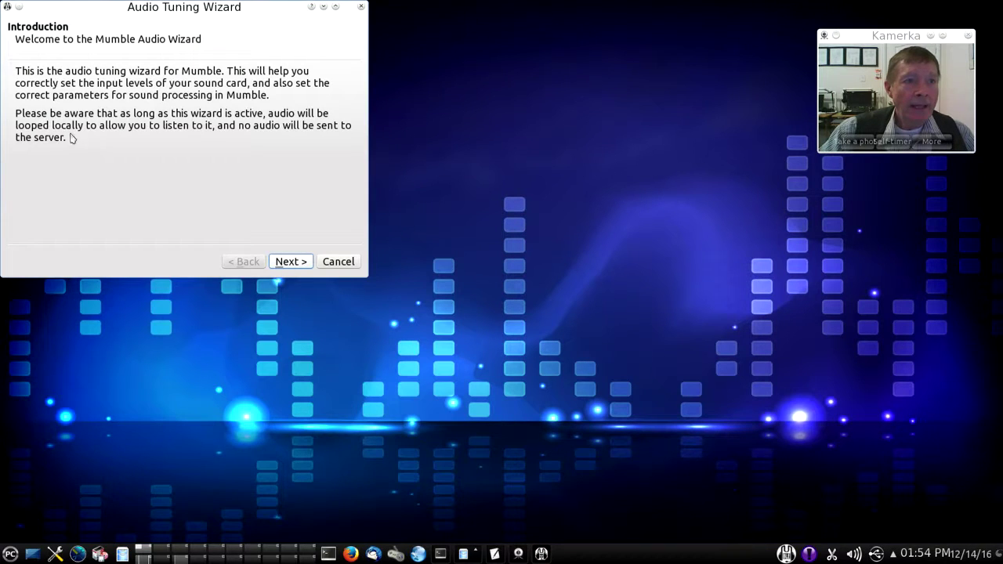
pyautogui.moveTo(188, 7); pyautogui.dragTo(375, 103)
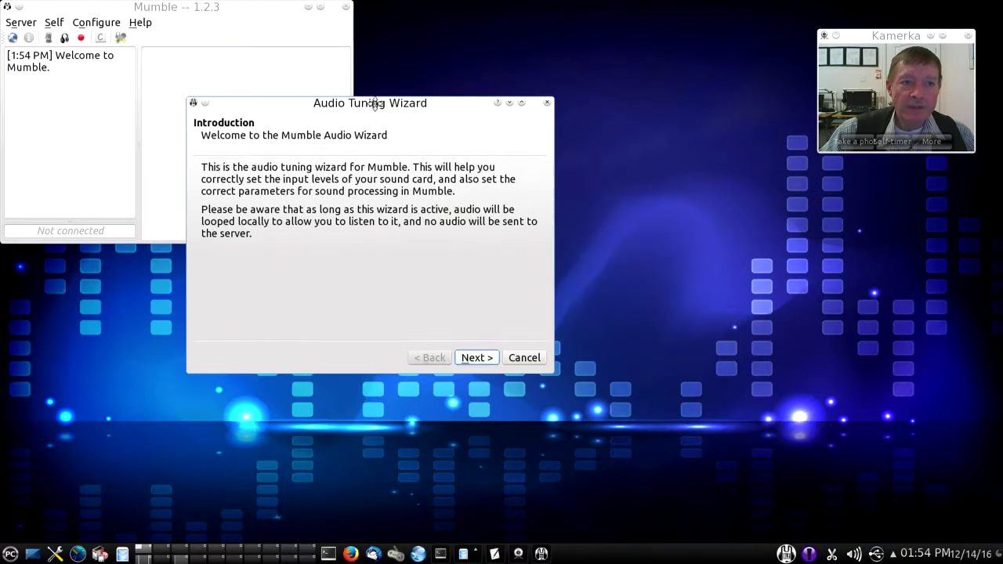
pyautogui.moveTo(204, 8); pyautogui.dragTo(281, 34)
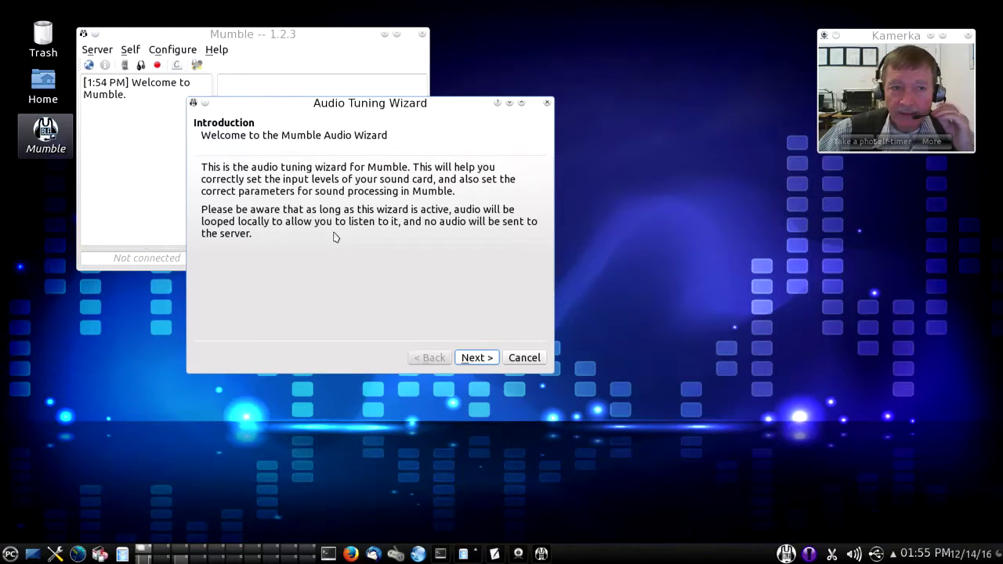
# Choose Creative HS-1200 Headset Analog Mono as input and Analog Stereo as output device
pyautogui.click(474, 358)
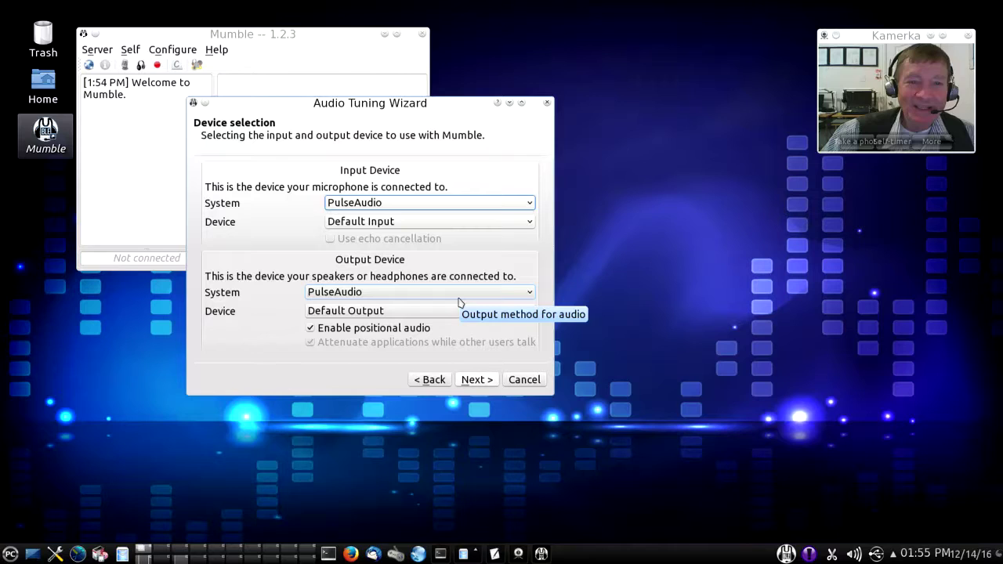
pyautogui.moveTo(460, 109); pyautogui.dragTo(491, 113)
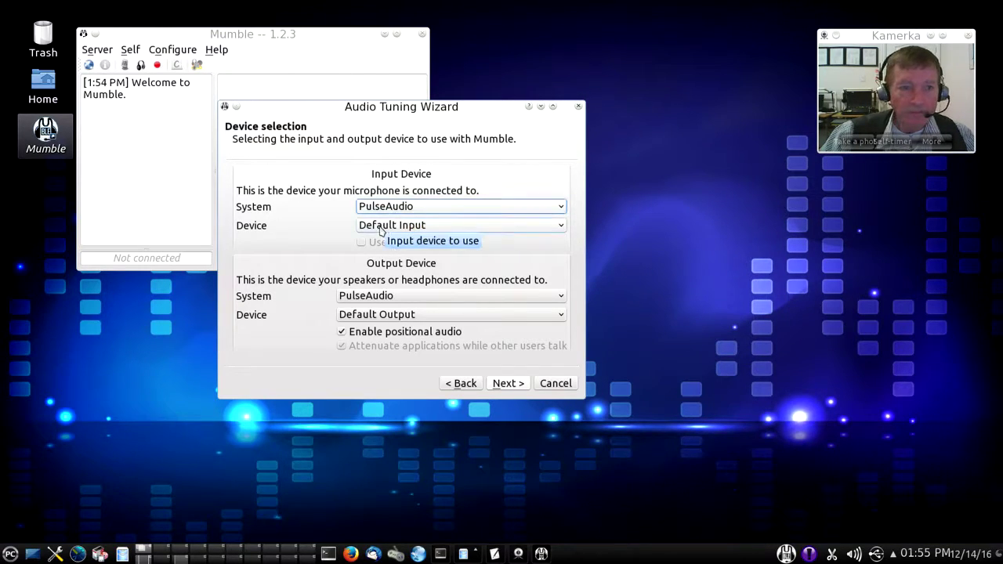
pyautogui.click(557, 226)
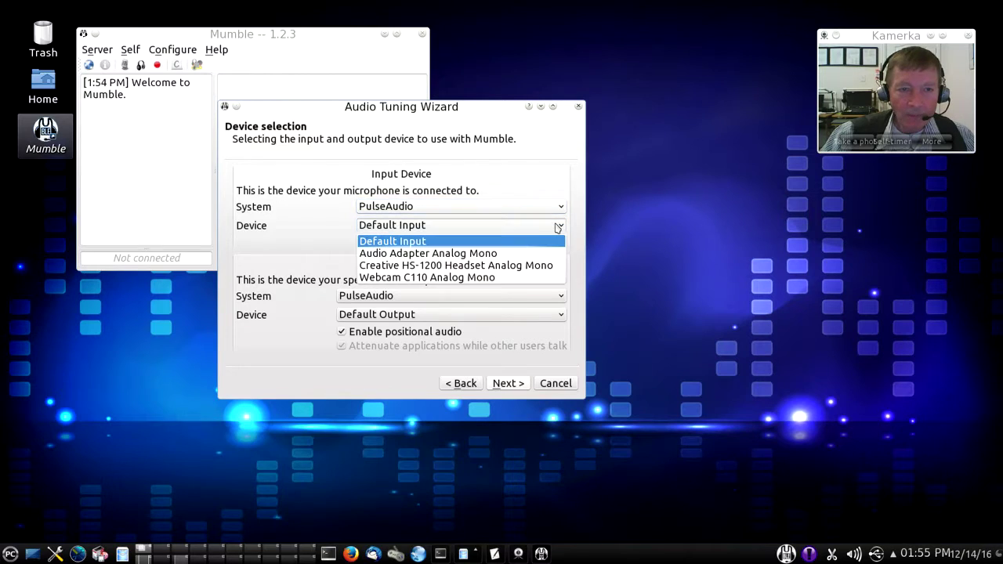
pyautogui.click(489, 266)
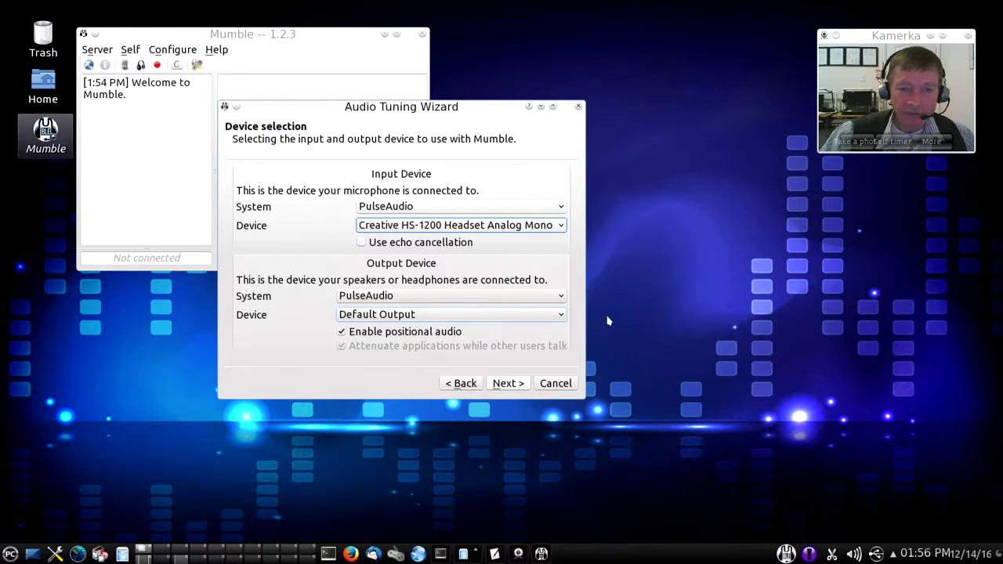
pyautogui.click(553, 315)
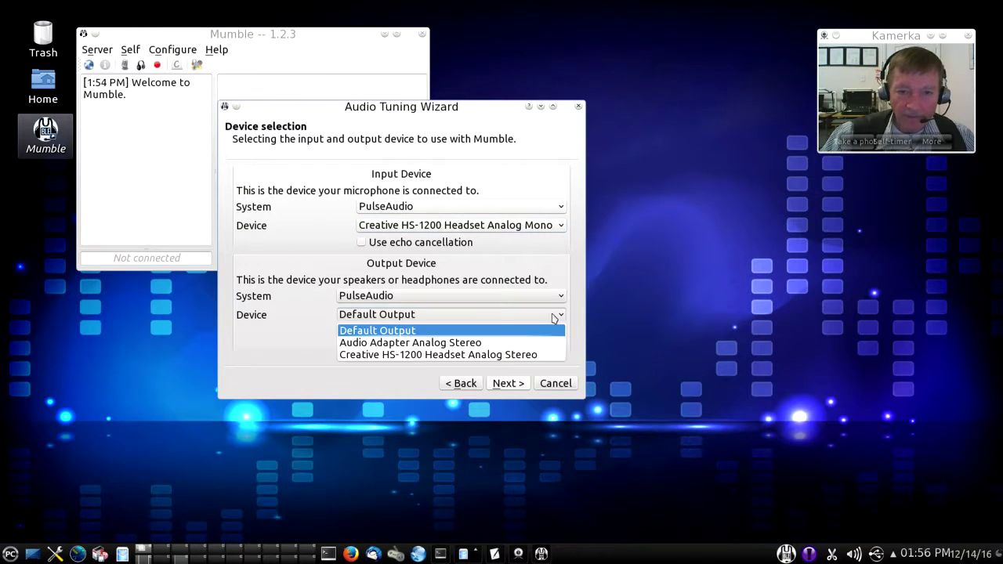
pyautogui.click(462, 357)
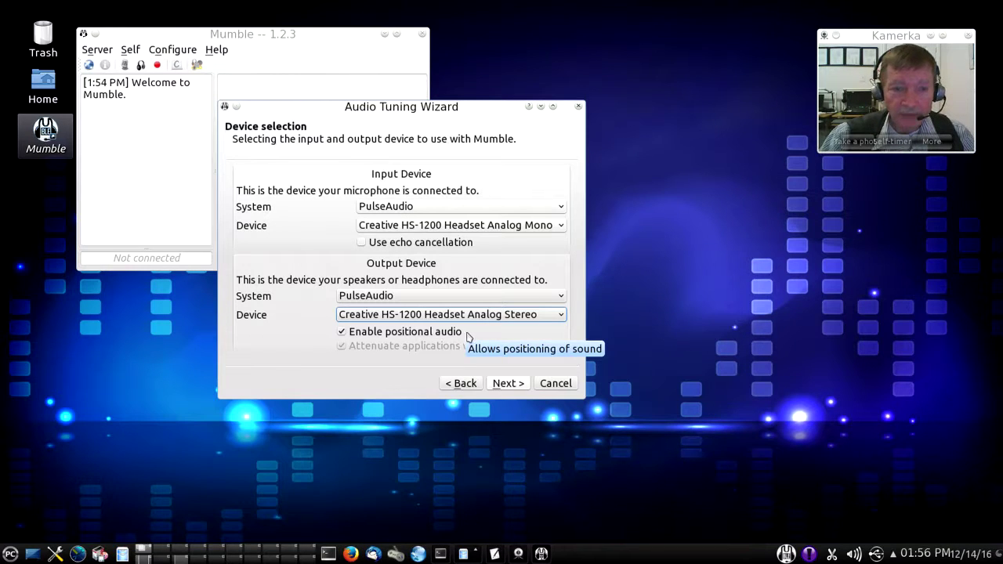
# On Device tuning, lower the output buffer stepwise from 50 ms through 40, 30, 20 to 10 ms
pyautogui.click(516, 387)
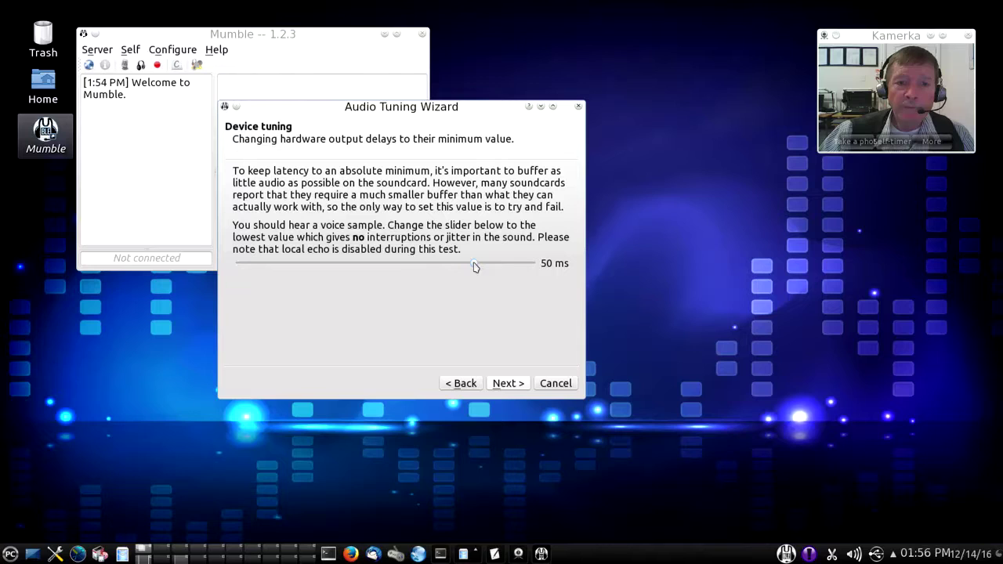
pyautogui.moveTo(474, 267); pyautogui.dragTo(439, 268)
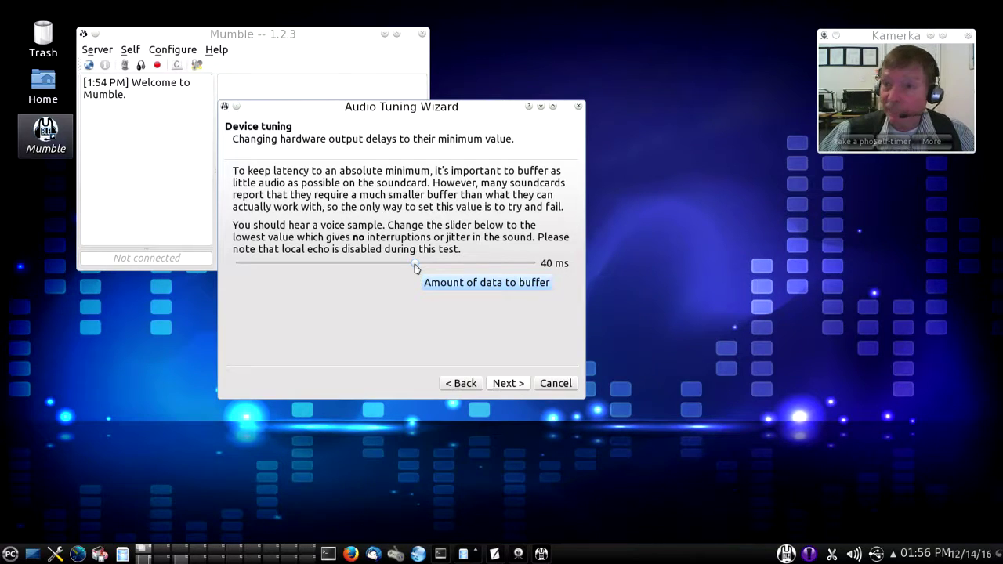
pyautogui.moveTo(416, 267); pyautogui.dragTo(374, 269)
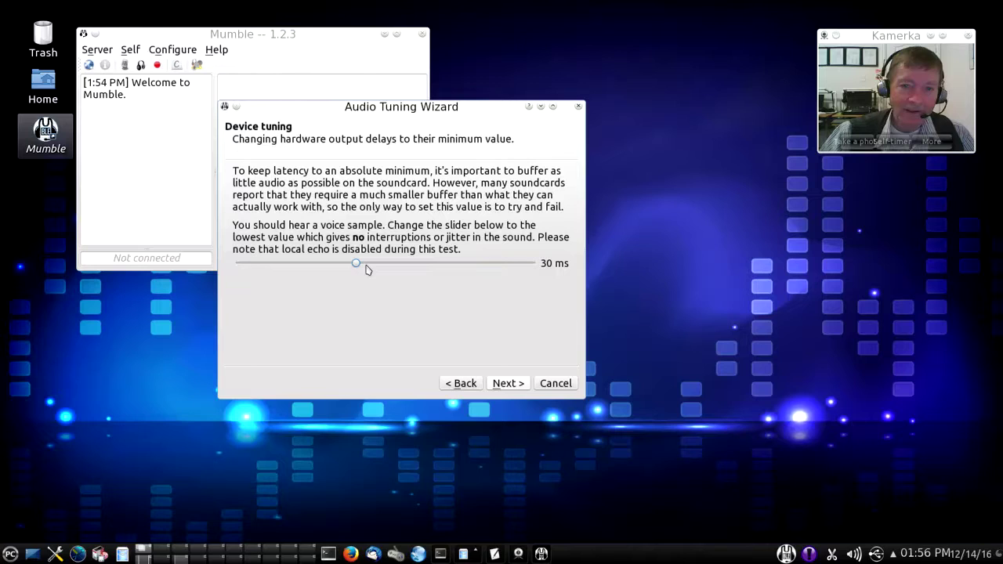
pyautogui.moveTo(355, 267); pyautogui.dragTo(322, 268)
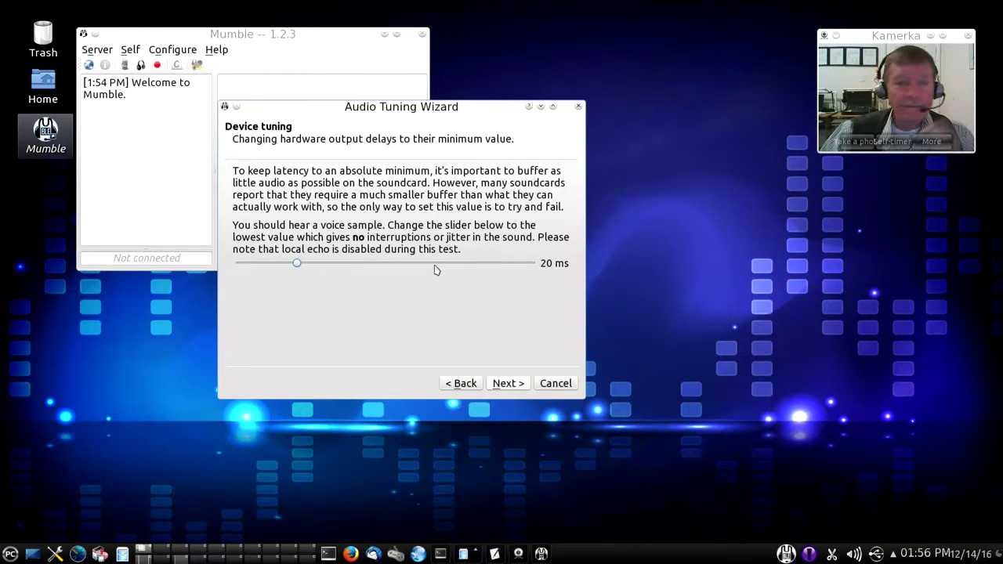
pyautogui.moveTo(296, 267); pyautogui.dragTo(249, 267)
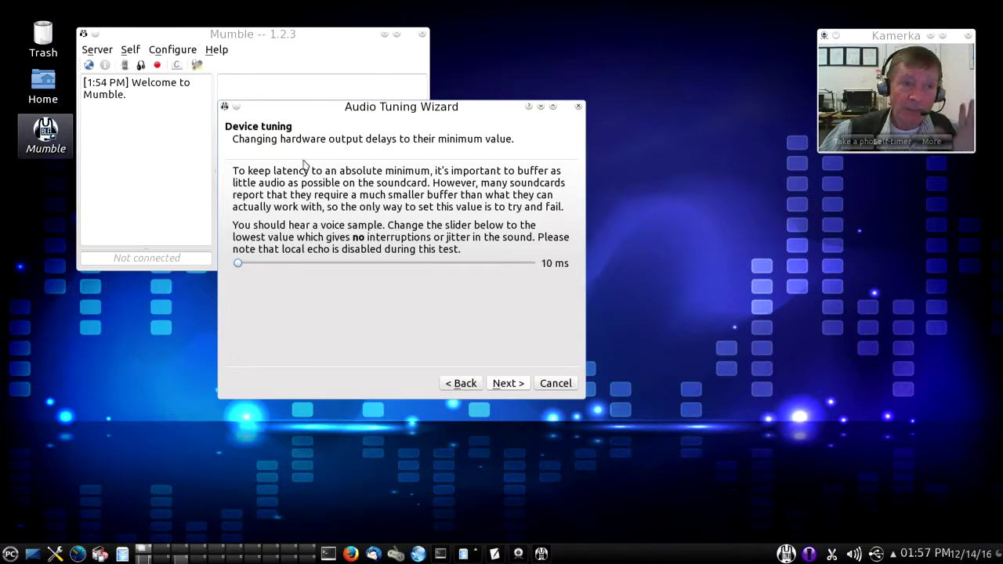
# Raise the Mumble: Microphone mixer slider to maximum, then lower it until speech avoids red
pyautogui.click(502, 386)
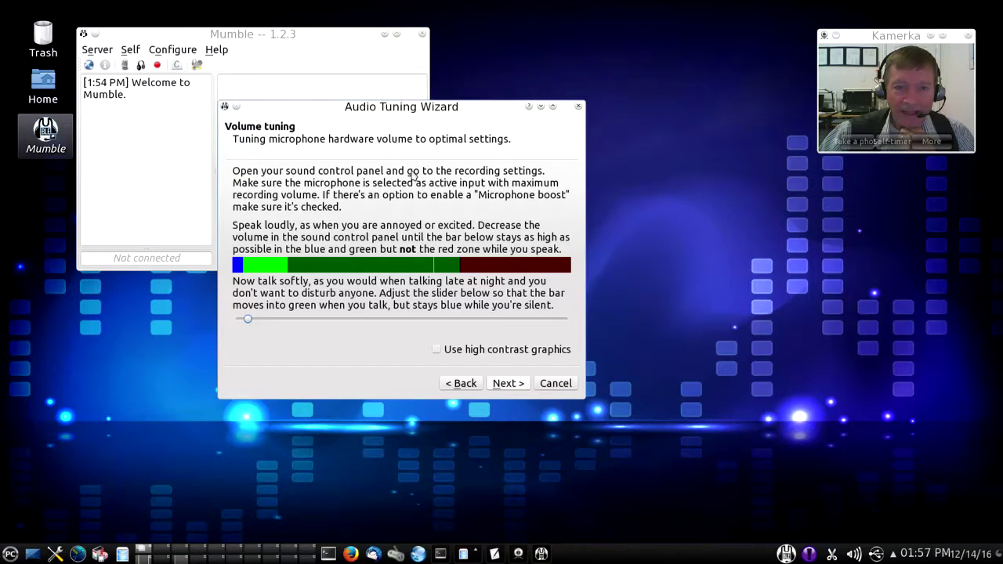
pyautogui.click(855, 556)
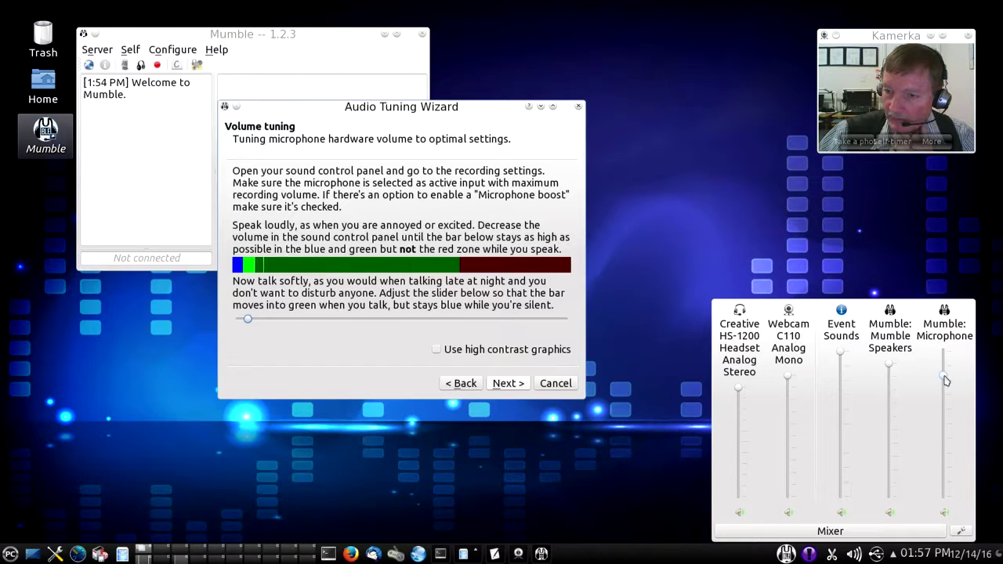
pyautogui.moveTo(946, 380); pyautogui.dragTo(945, 358)
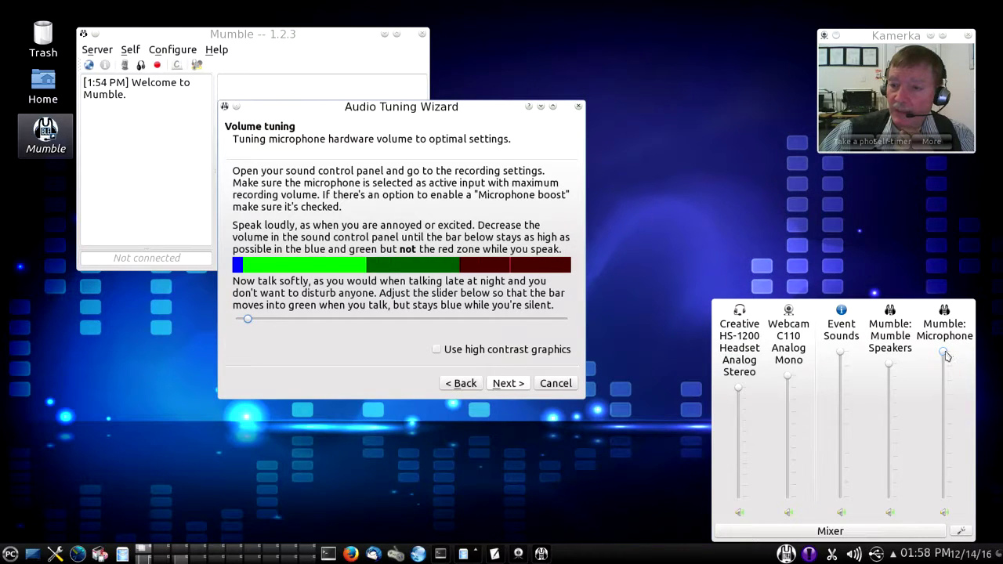
pyautogui.moveTo(946, 356); pyautogui.dragTo(944, 378)
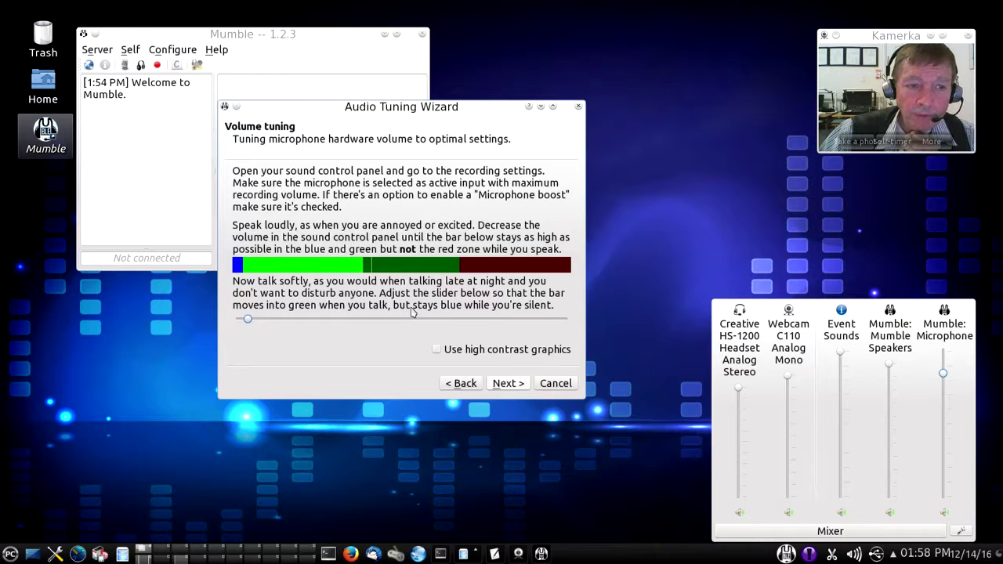
# Close the mixer and move the wizard's volume slider right so silence stays blue
pyautogui.click(248, 322)
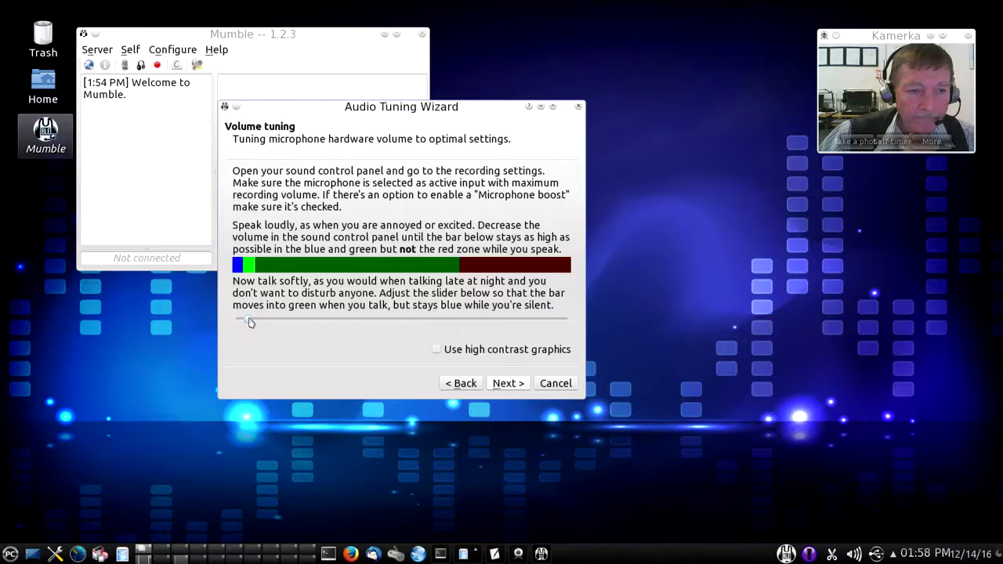
pyautogui.moveTo(250, 322); pyautogui.dragTo(311, 324)
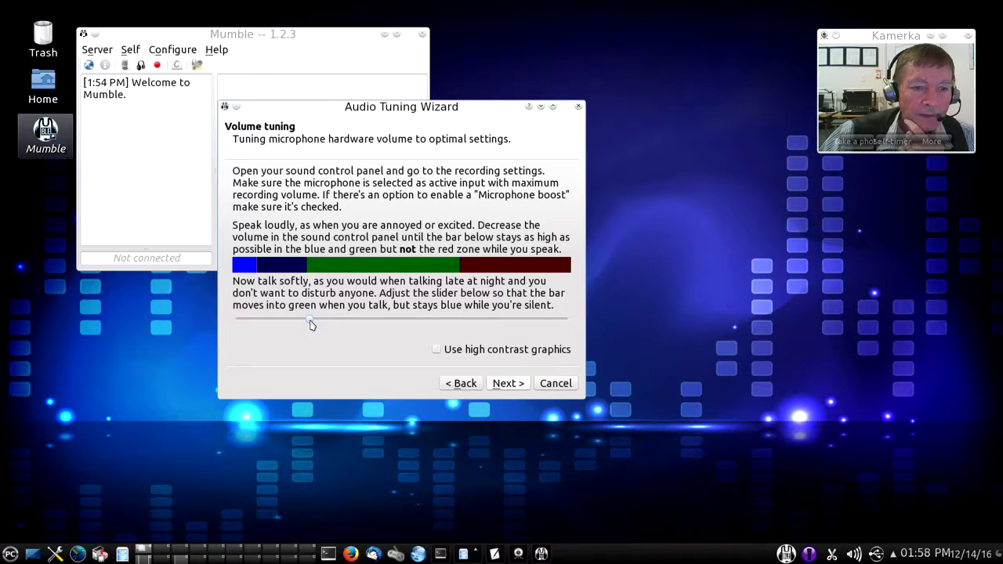
pyautogui.moveTo(322, 321); pyautogui.dragTo(340, 324)
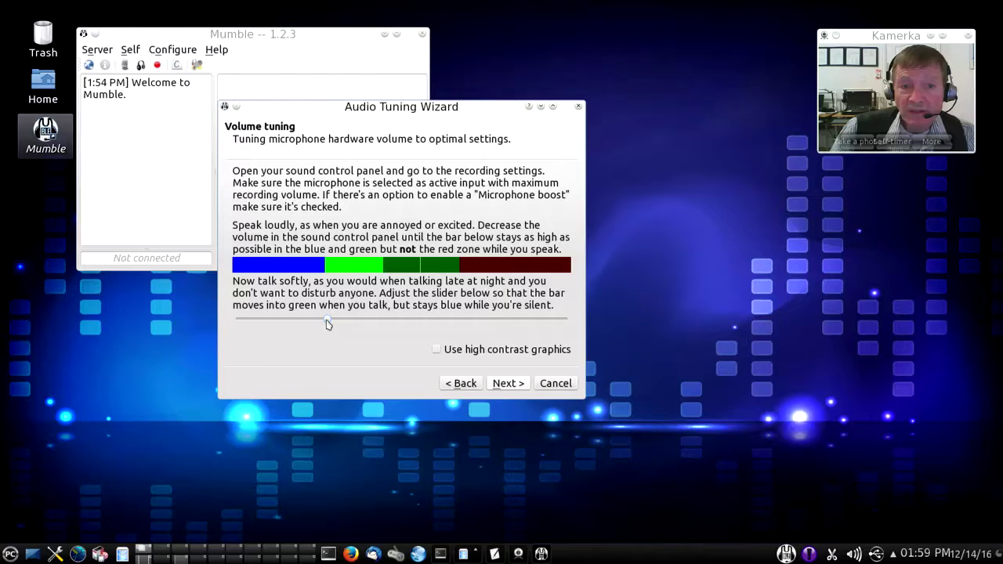
pyautogui.click(507, 383)
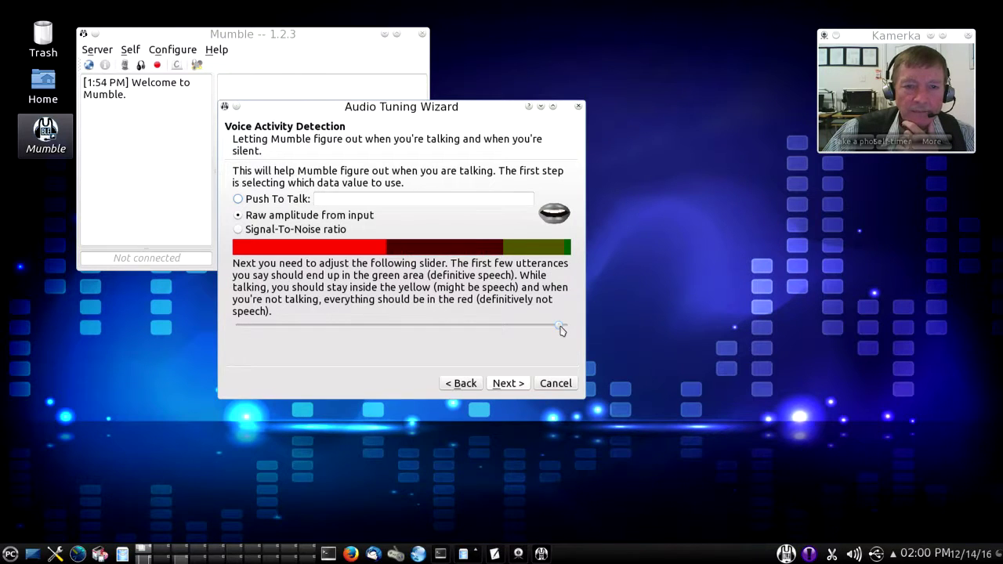
# Lower the Raw amplitude voice activity threshold, then nudge it slightly higher
pyautogui.moveTo(561, 329); pyautogui.dragTo(479, 331)
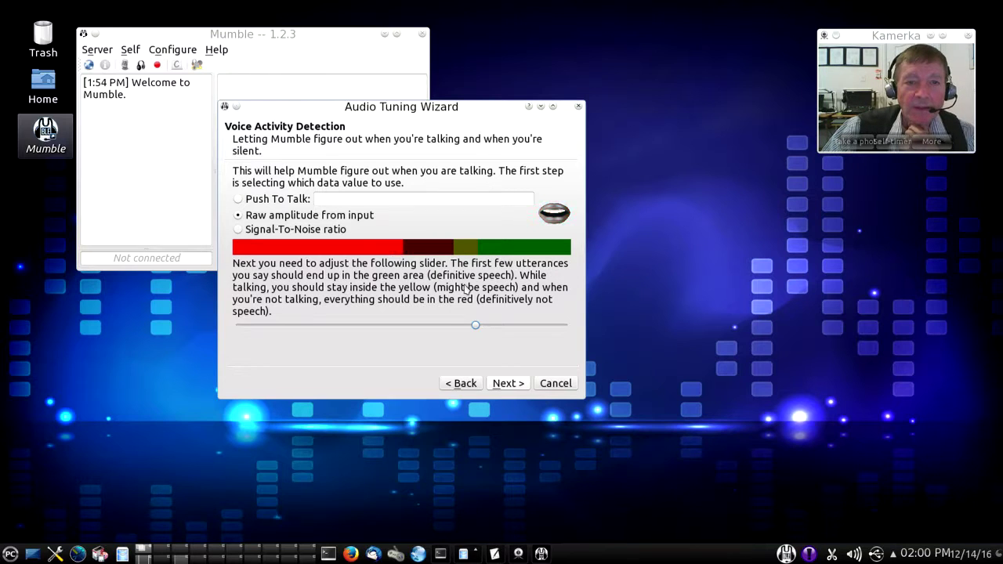
pyautogui.moveTo(474, 325)
pyautogui.mouseDown()
pyautogui.moveTo(492, 331)
pyautogui.moveTo(447, 332)
pyautogui.moveTo(473, 331)
pyautogui.mouseUp()
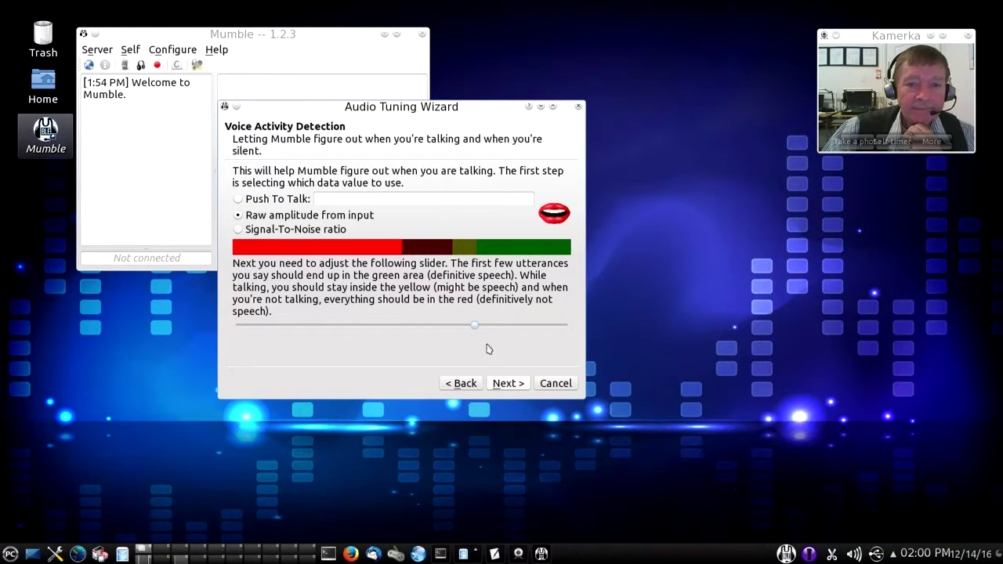
# Keep Balanced quality and disable Text-To-Speech so notifications use sounds
pyautogui.click(512, 384)
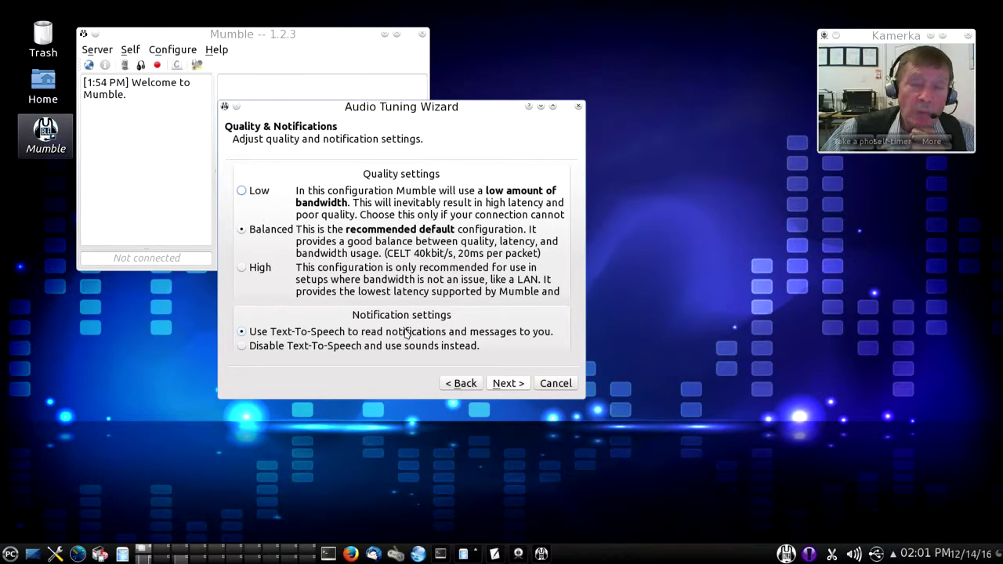
pyautogui.click(242, 347)
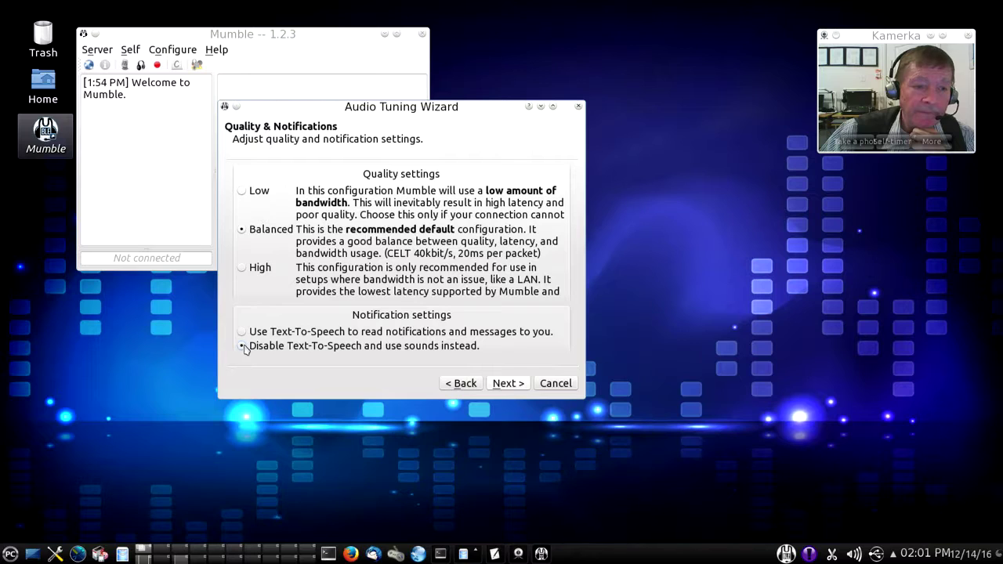
# Pass the Positional Audio page unchanged to reach the Finished page
pyautogui.click(508, 384)
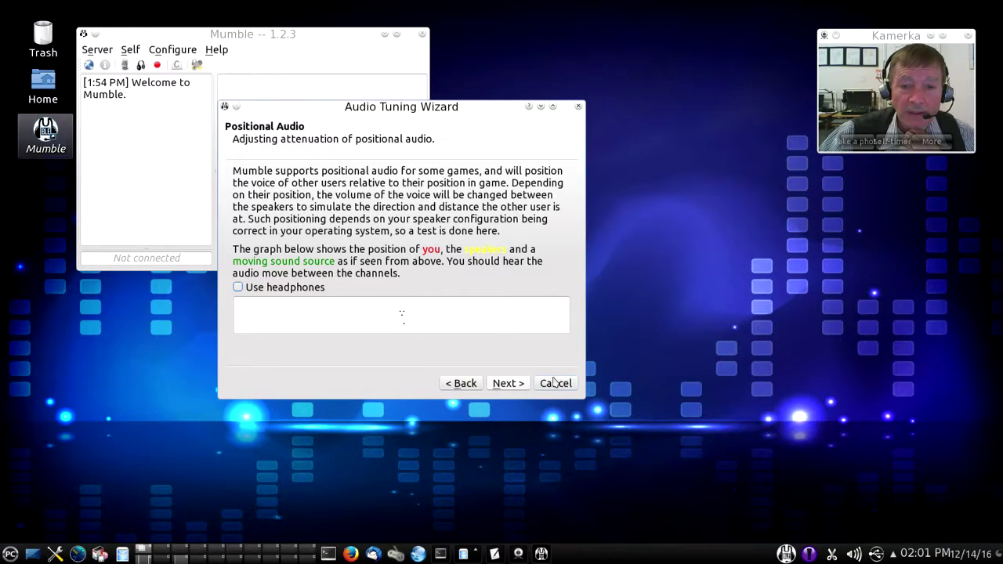
pyautogui.click(509, 384)
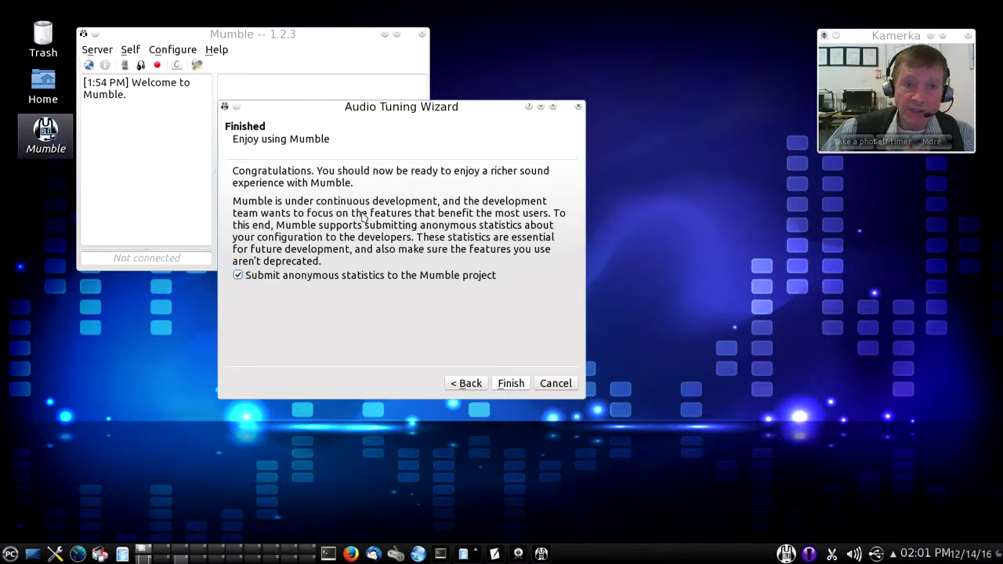
# Finish the wizard with anonymous statistics on and centre the Mumble Server Connect dialog
pyautogui.click(518, 383)
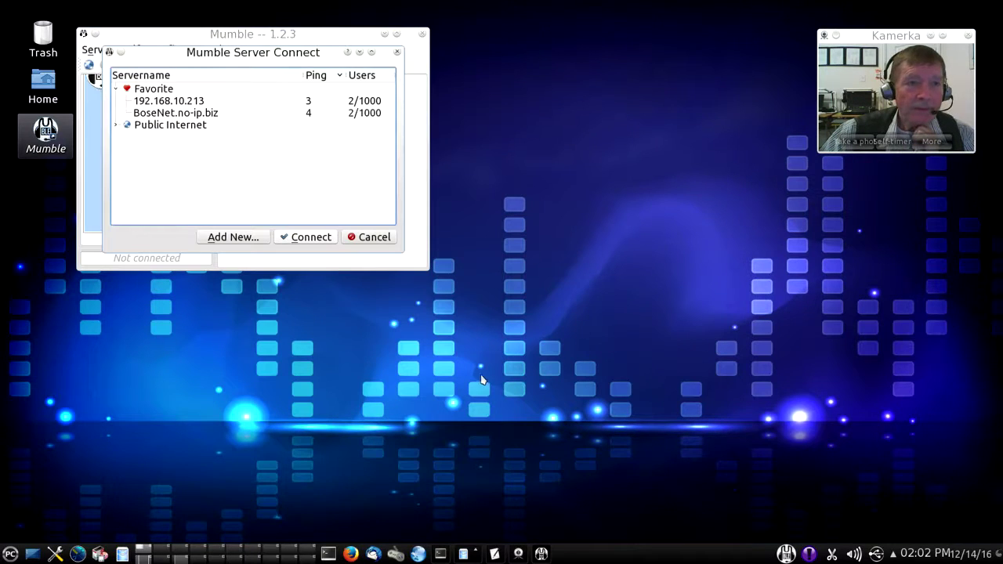
pyautogui.moveTo(245, 52); pyautogui.dragTo(572, 239)
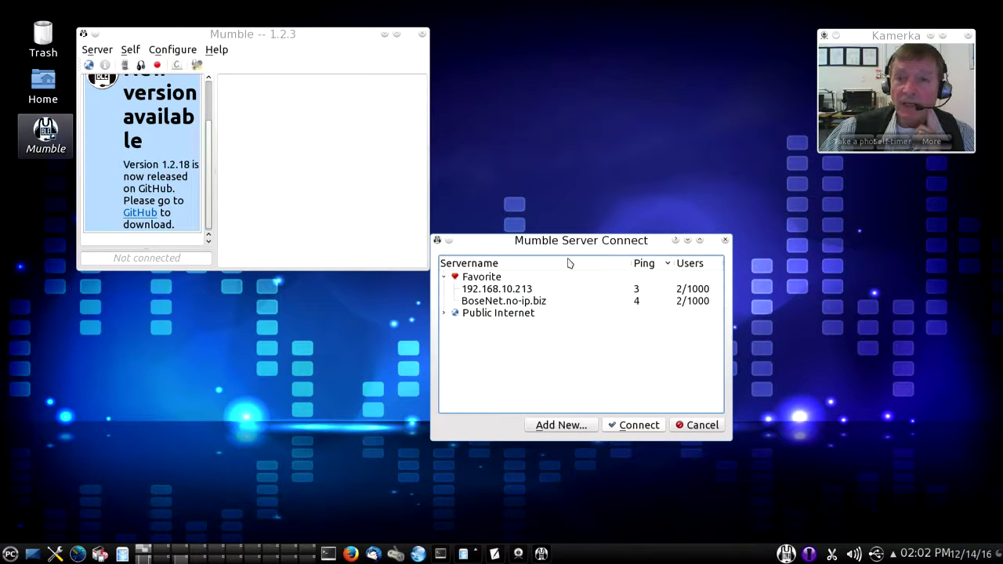